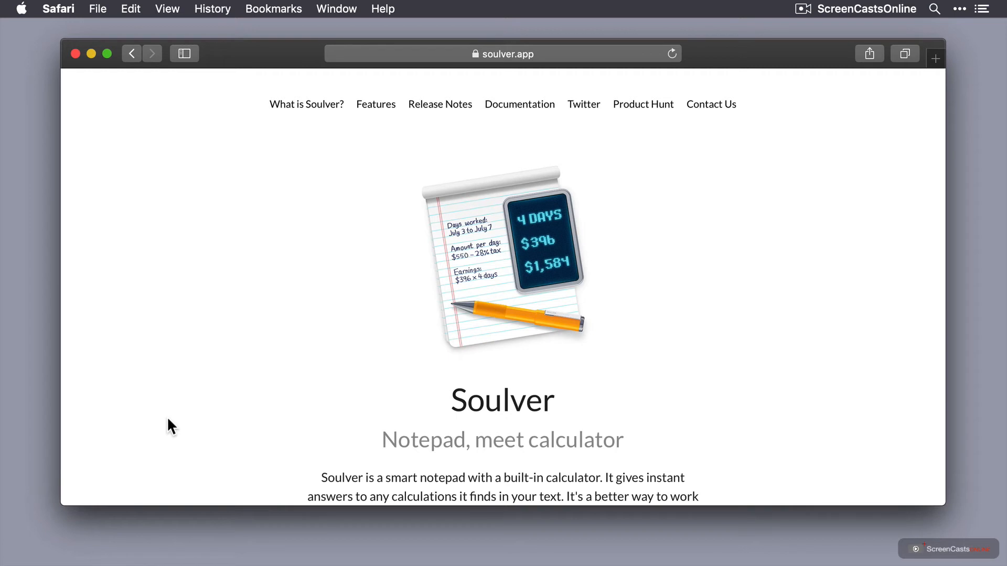
Look through the Soulver web page down to its download and pricing details, and close the browser window
{"action": "scroll", "coordinate": [167, 419], "scroll_direction": "down", "scroll_amount": 6}
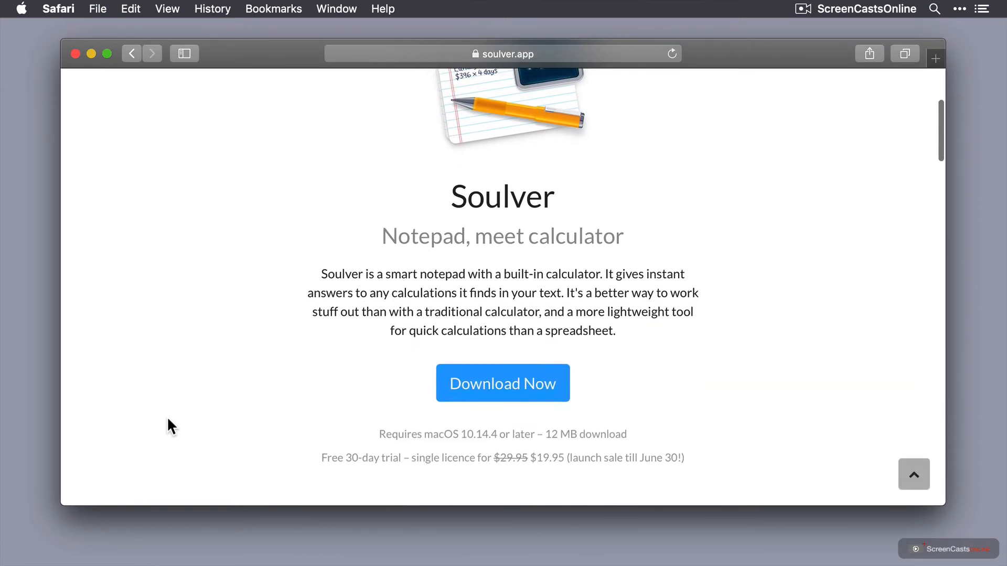
{"action": "scroll", "coordinate": [168, 420], "scroll_direction": "down", "scroll_amount": 2}
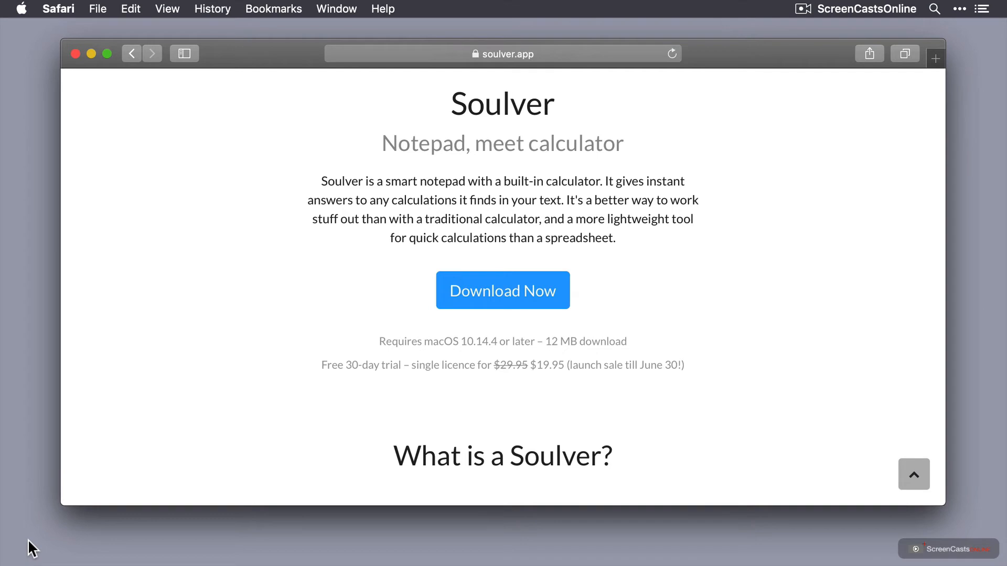
{"action": "left_click", "coordinate": [74, 54]}
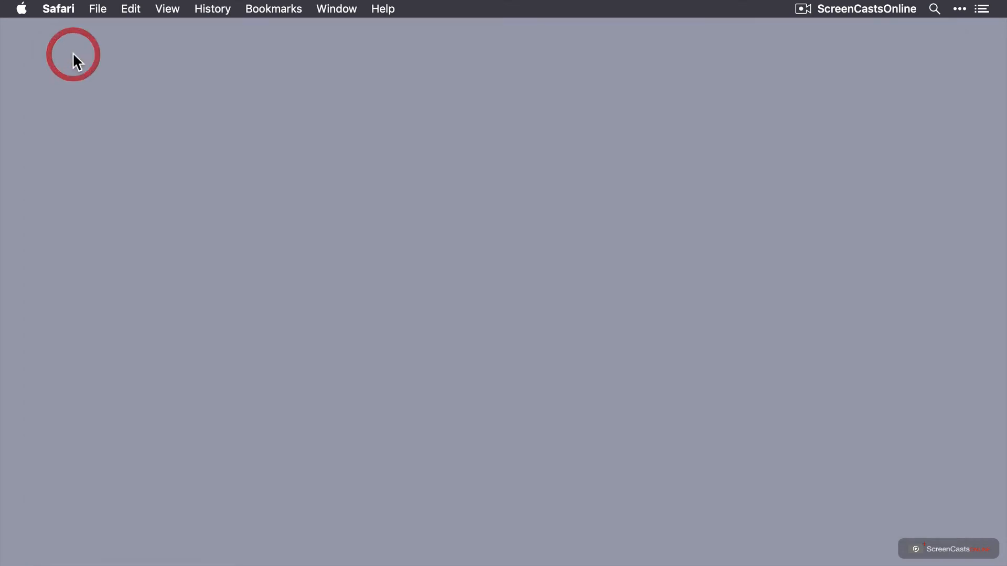
Launch Soulver 3 through a system-wide search
{"action": "key", "text": "super+space"}
{"action": "type", "text": "so"}
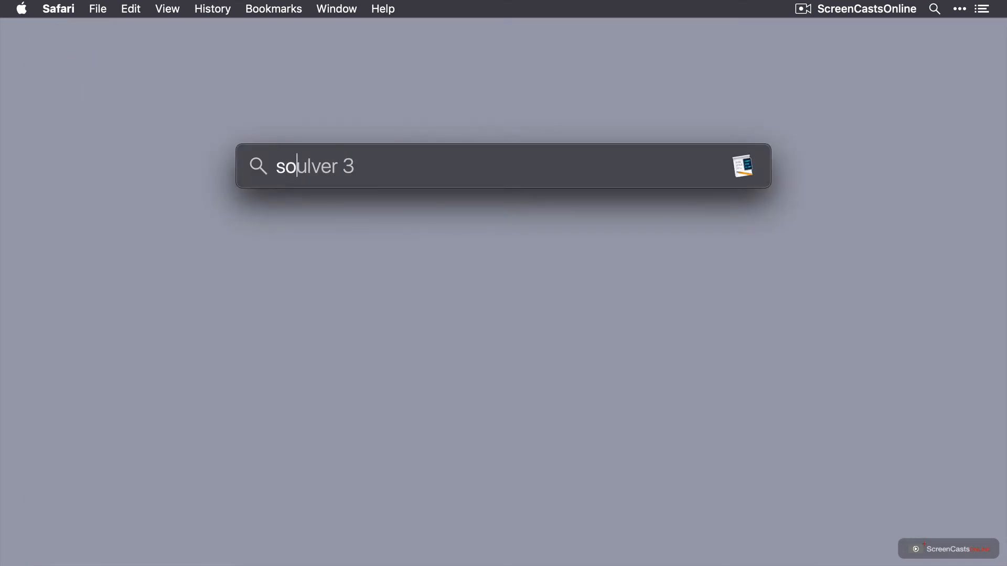
{"action": "key", "text": "Return"}
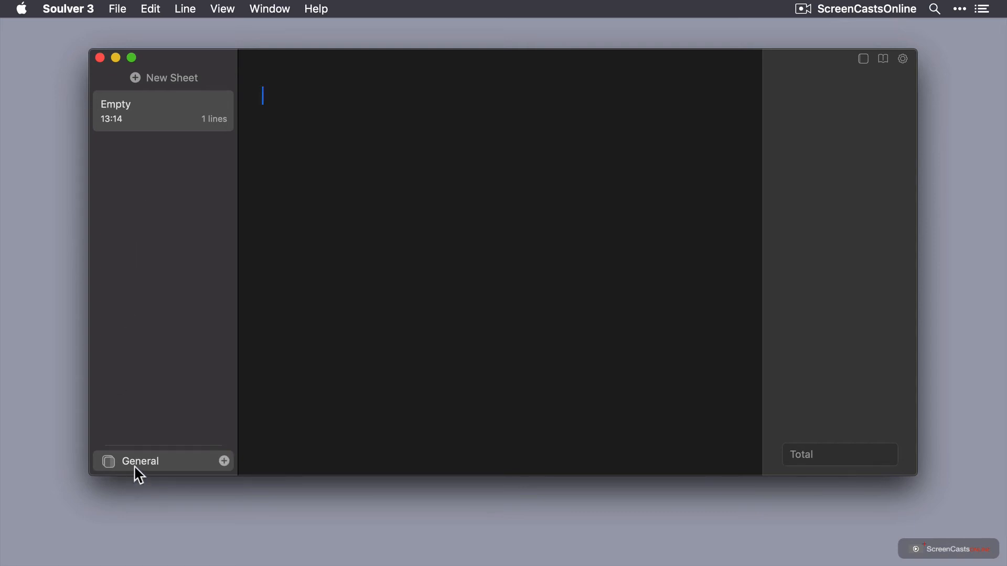
Create a new sheet folder named Expenses
{"action": "left_click", "coordinate": [224, 461]}
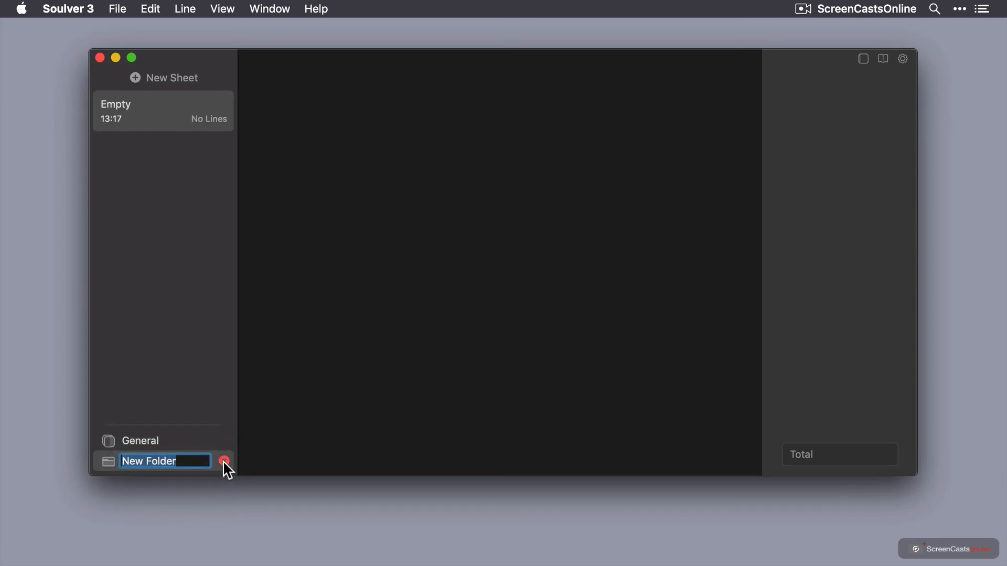
{"action": "type", "text": "Expenses"}
{"action": "key", "text": "Return"}
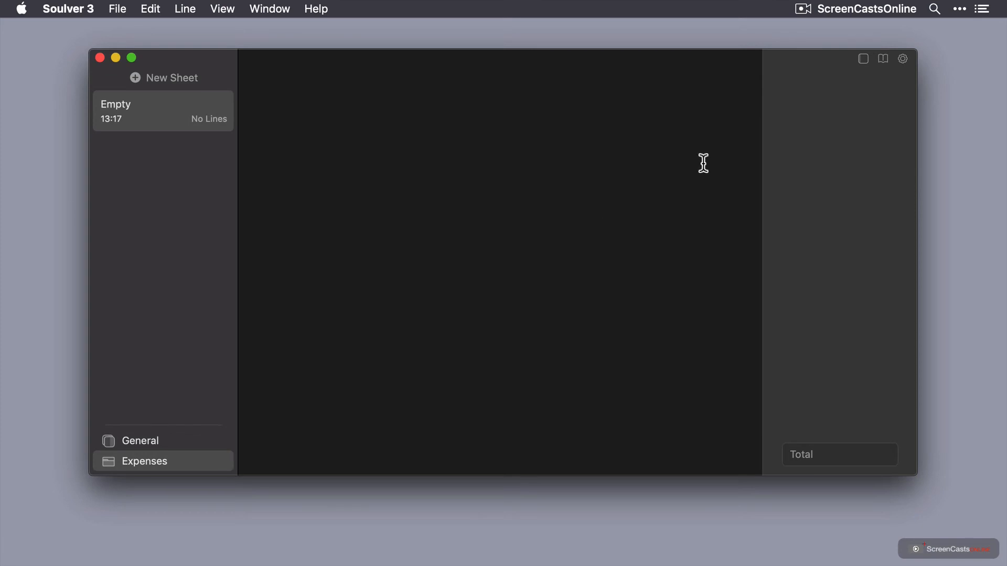
Hide and restore the sidebar, and browse the Simple math reference before closing it
{"action": "left_click", "coordinate": [863, 59]}
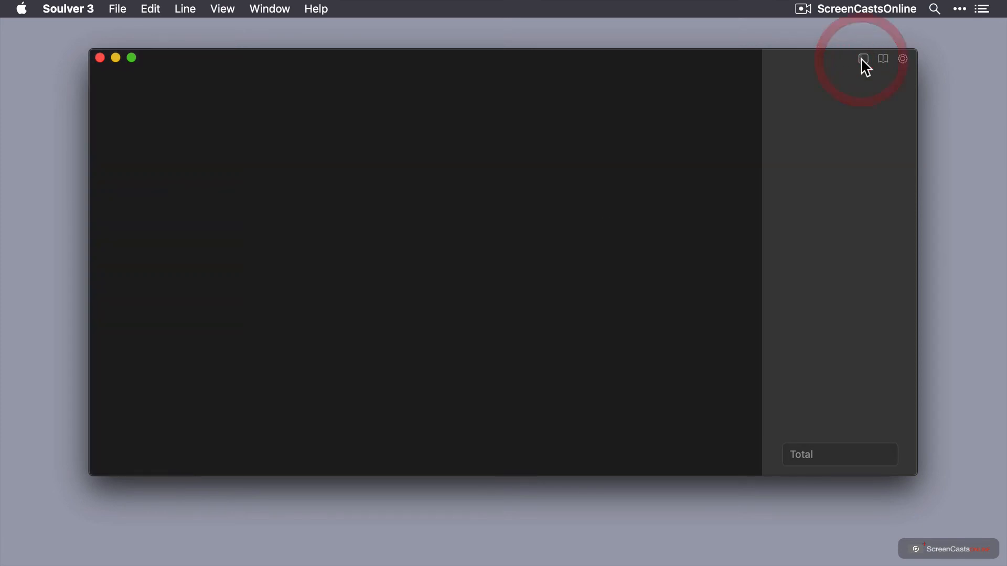
{"action": "left_click", "coordinate": [863, 59]}
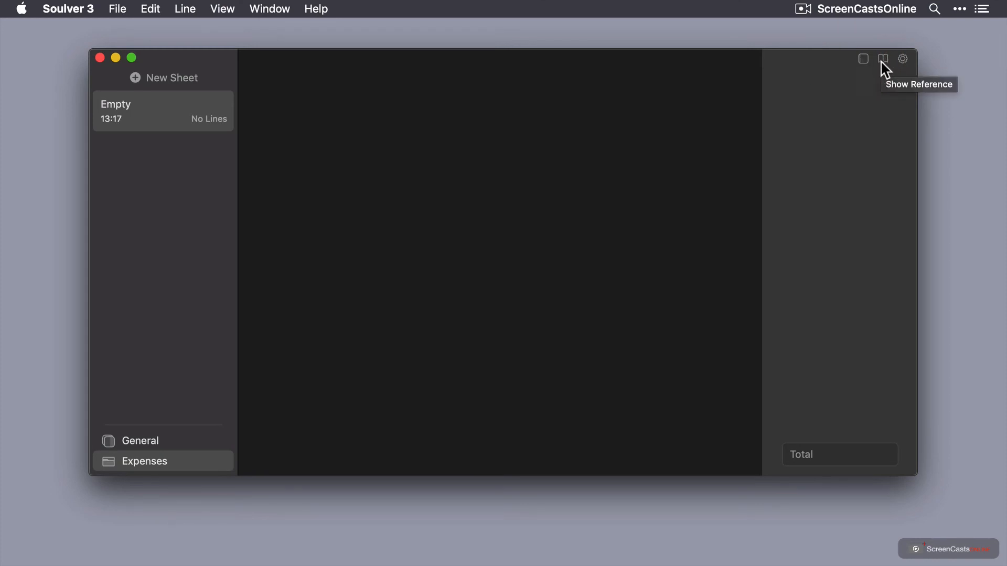
{"action": "left_click", "coordinate": [884, 60]}
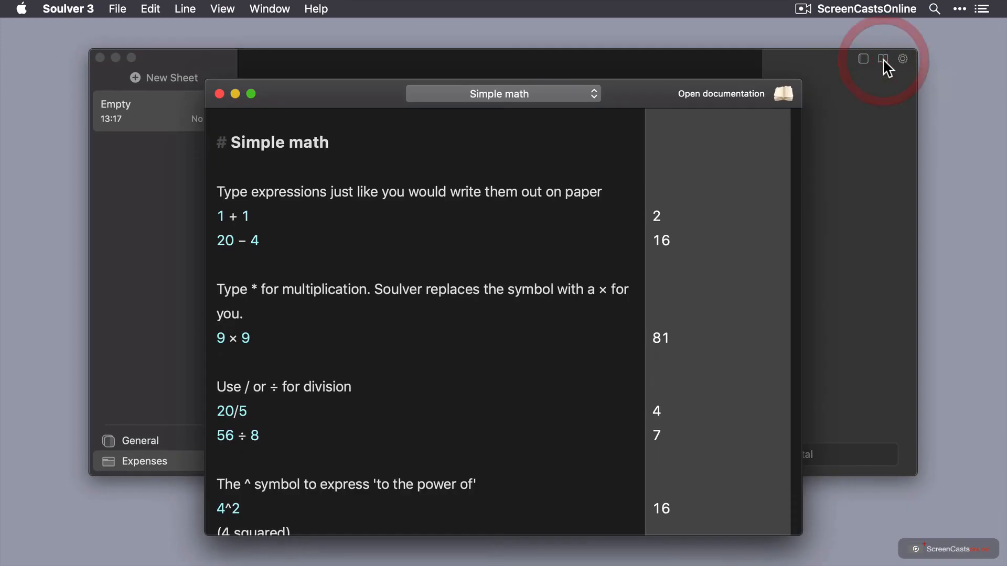
{"action": "scroll", "coordinate": [308, 421], "scroll_direction": "down", "scroll_amount": 15}
{"action": "scroll", "coordinate": [308, 420], "scroll_direction": "up", "scroll_amount": 15}
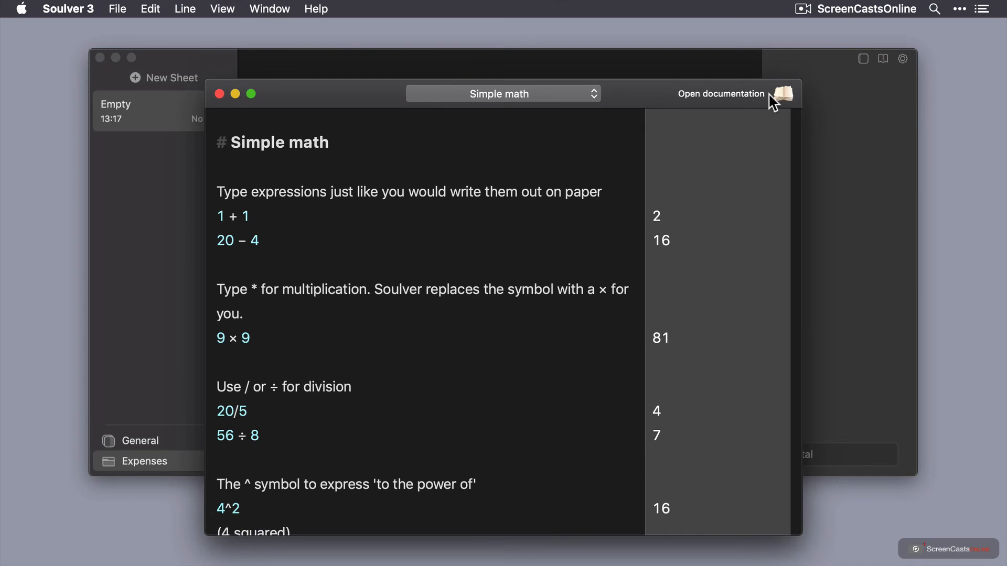
{"action": "left_click", "coordinate": [219, 94]}
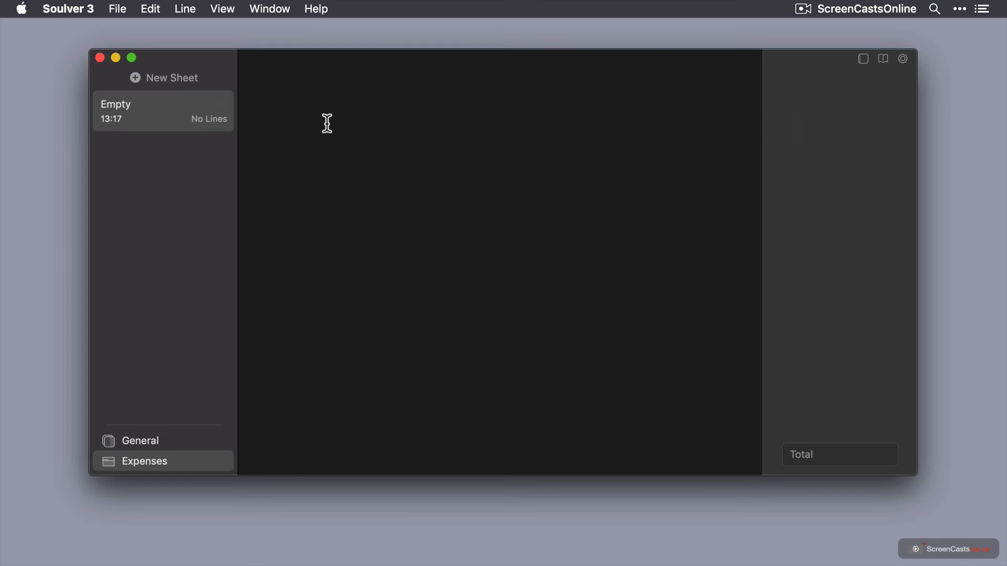
View the sheet's calculator settings for features, units and variables, and cancel without changing anything
{"action": "left_click", "coordinate": [903, 59]}
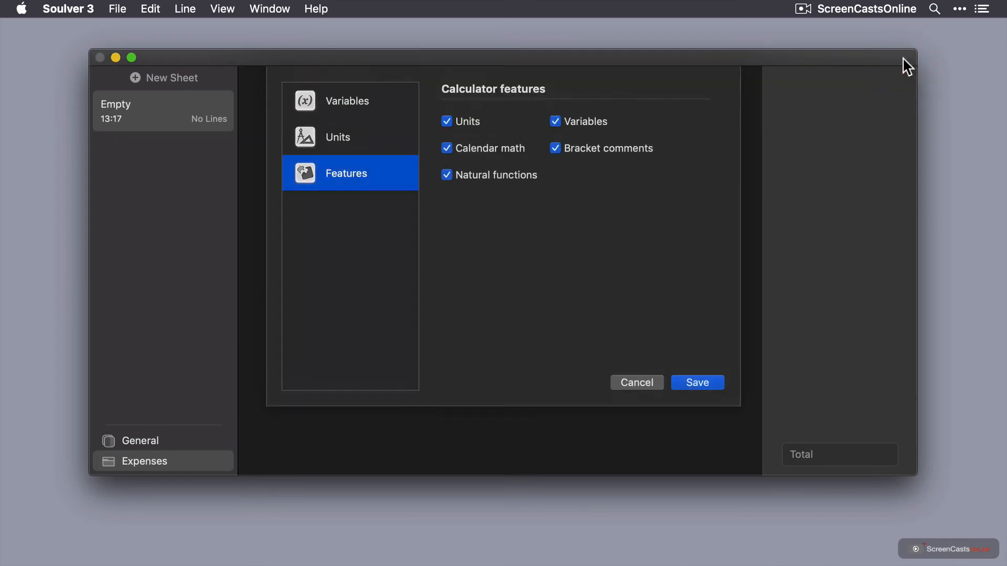
{"action": "left_click", "coordinate": [335, 137]}
{"action": "left_click", "coordinate": [336, 94]}
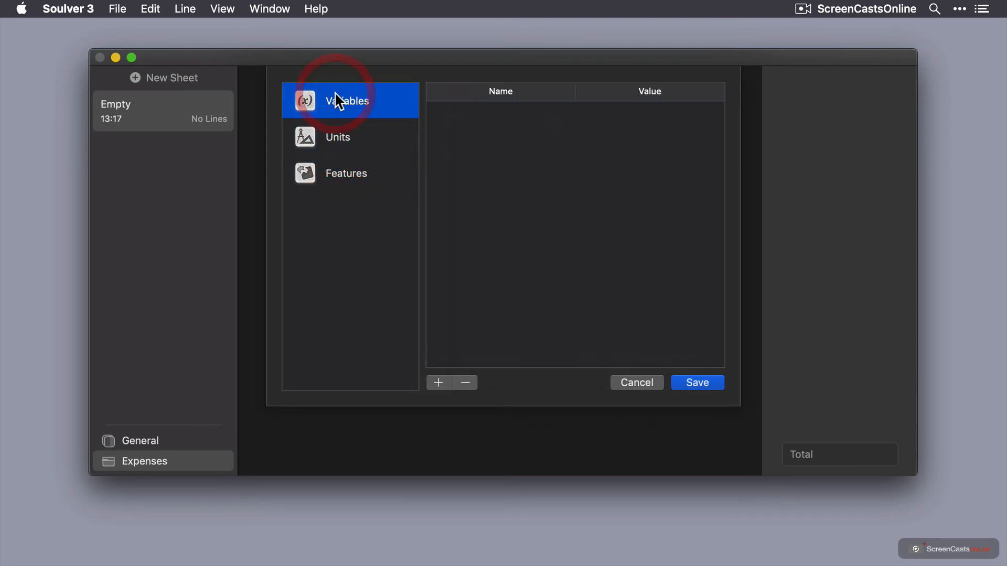
{"action": "left_click", "coordinate": [636, 383]}
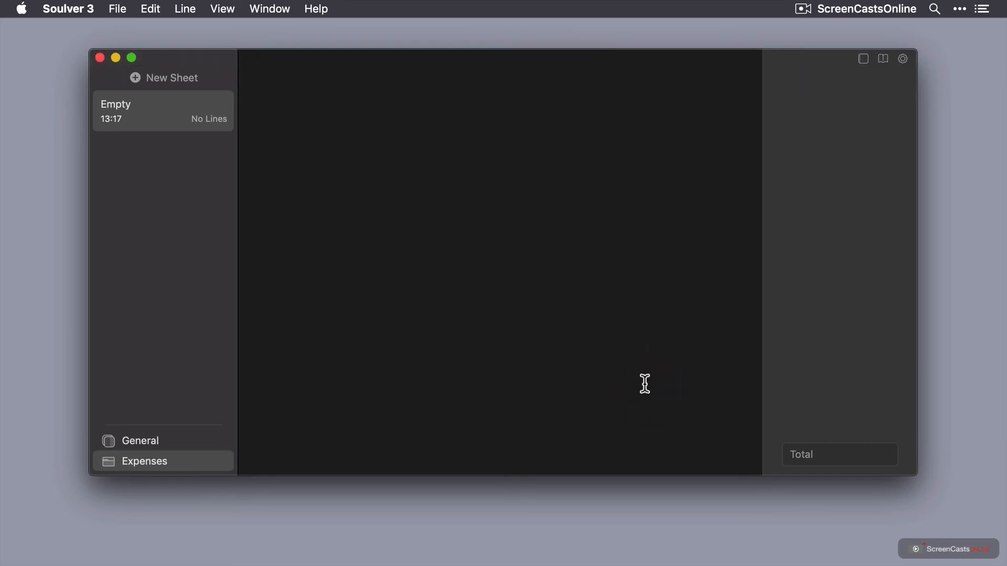
Enter the calculations 2 + 3, 4 - 3 and 2 * 4 on separate lines of the empty Expenses sheet, followed by a new line
{"action": "left_click", "coordinate": [451, 281]}
{"action": "type", "text": "2 + 3"}
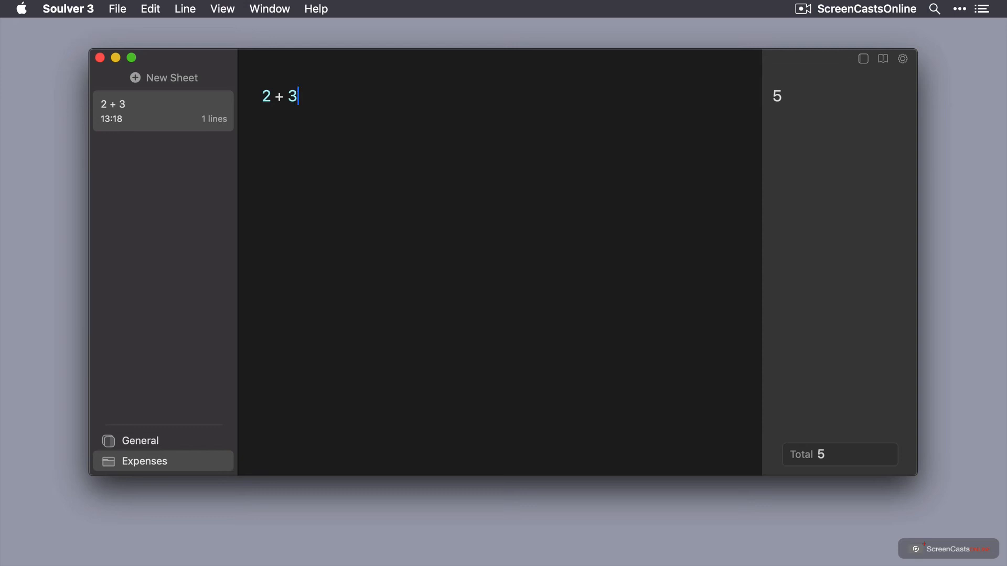
{"action": "mouse_move", "coordinate": [783, 112]}
{"action": "key", "text": "Return"}
{"action": "type", "text": "4 - 3"}
{"action": "key", "text": "Return"}
{"action": "type", "text": "2"}
{"action": "type", "text": " * "}
{"action": "type", "text": "4"}
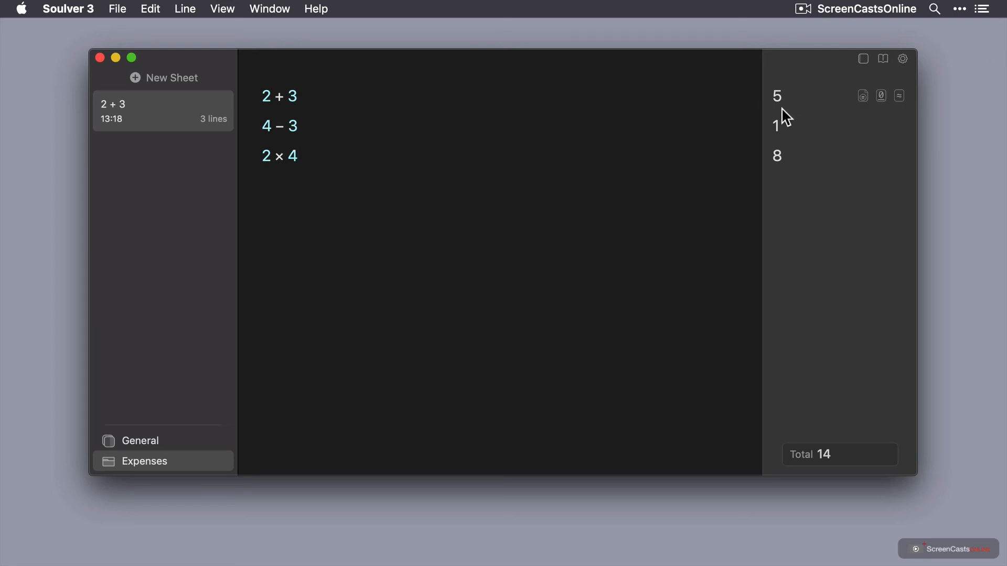
{"action": "left_click", "coordinate": [687, 208]}
{"action": "key", "text": "Return"}
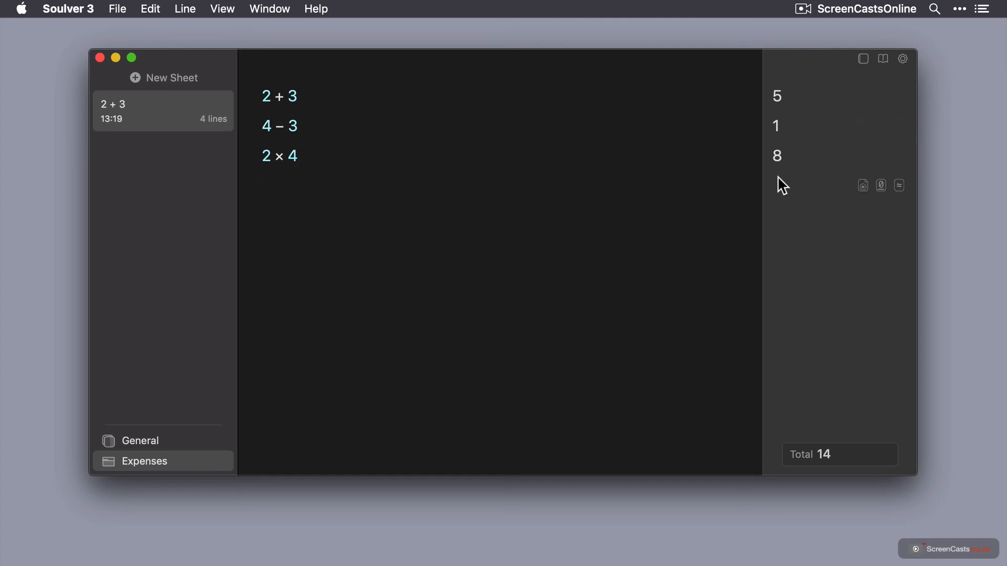
Try a total of the three calculations on the empty fourth line, and remove it again
{"action": "left_click", "coordinate": [881, 186]}
{"action": "left_click", "coordinate": [877, 187]}
{"action": "key", "text": "super"}
{"action": "key", "text": "super+t"}
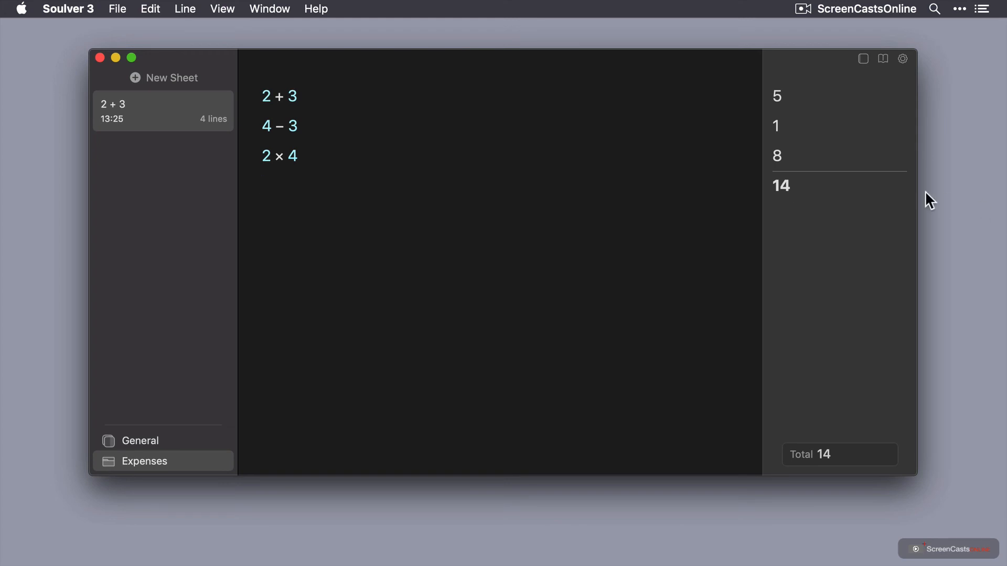
{"action": "left_click", "coordinate": [881, 185]}
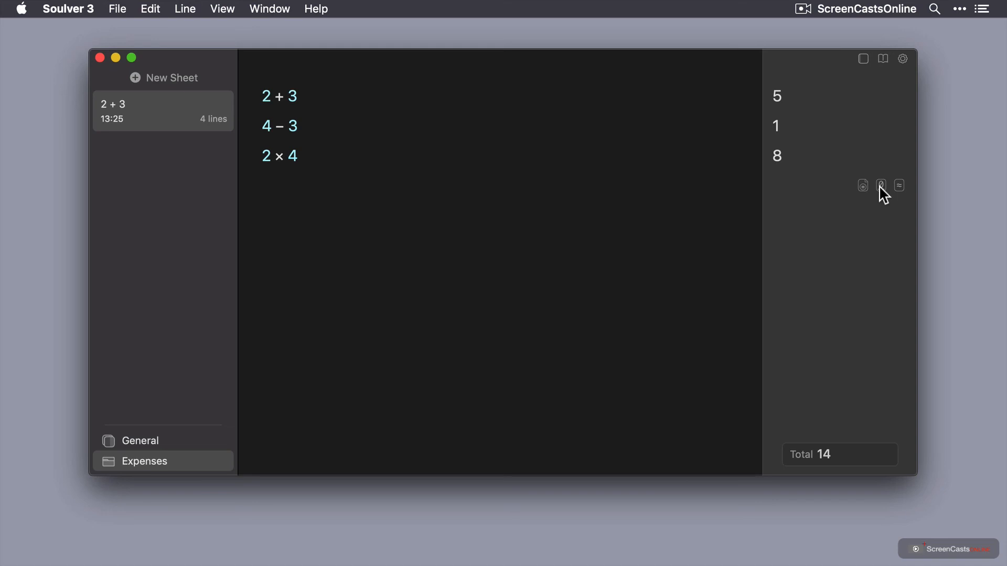
Enter "Taxi £2.45 + Snack £2.78" on the fourth line of the sheet
{"action": "type", "text": "Taxi £2.45 + "}
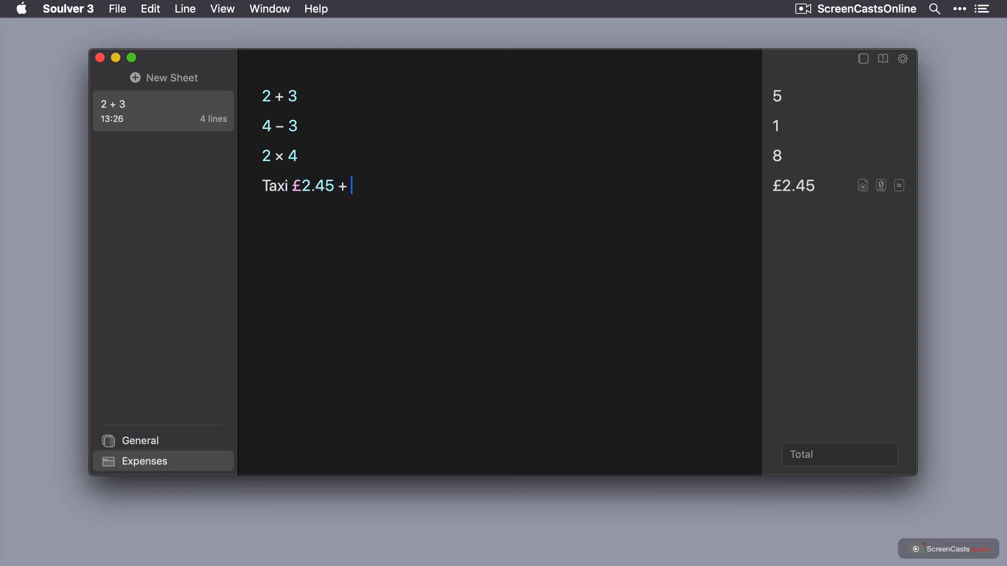
{"action": "type", "text": "Snack £2.78"}
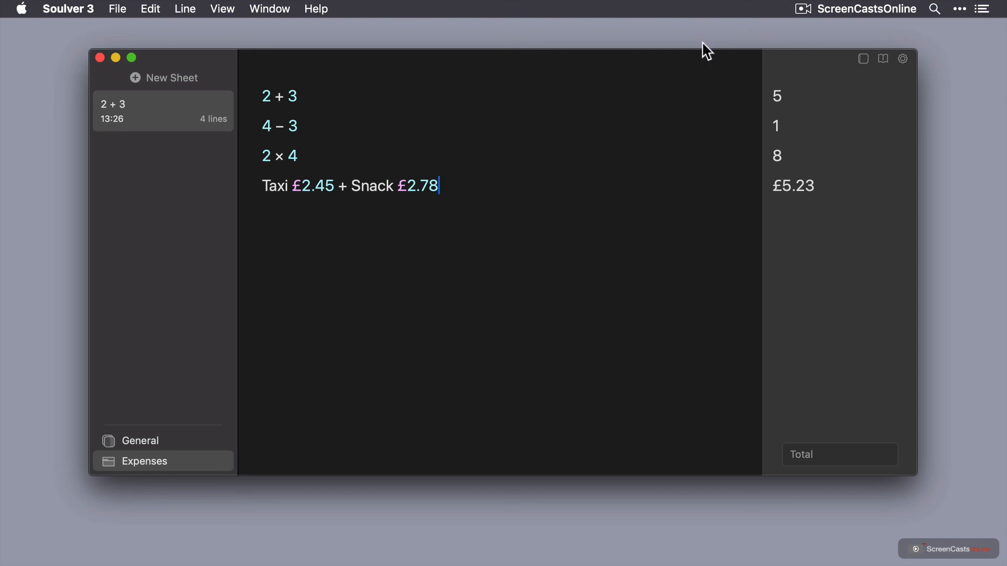
Open the application's general preferences
{"action": "left_click", "coordinate": [68, 9]}
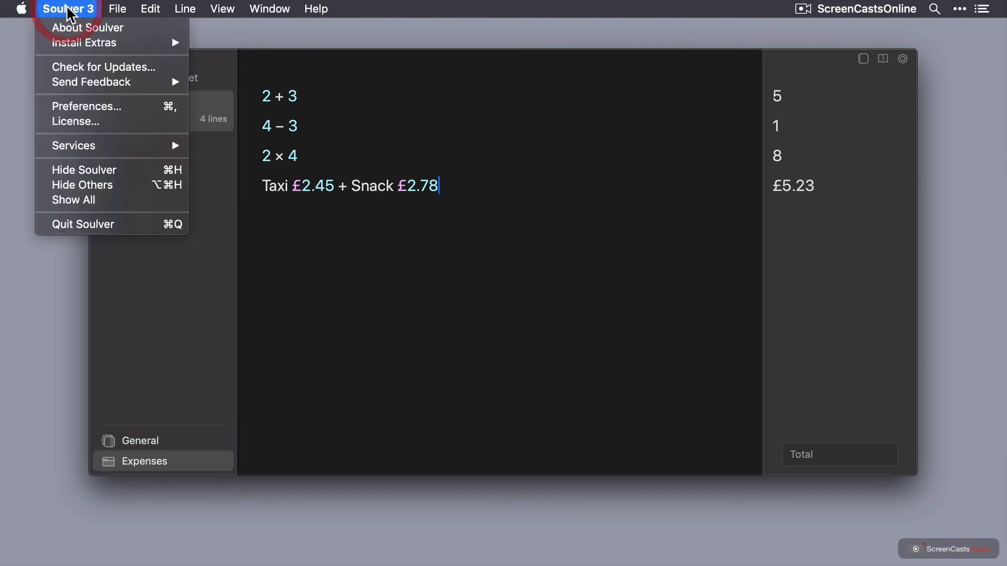
{"action": "left_click", "coordinate": [79, 107]}
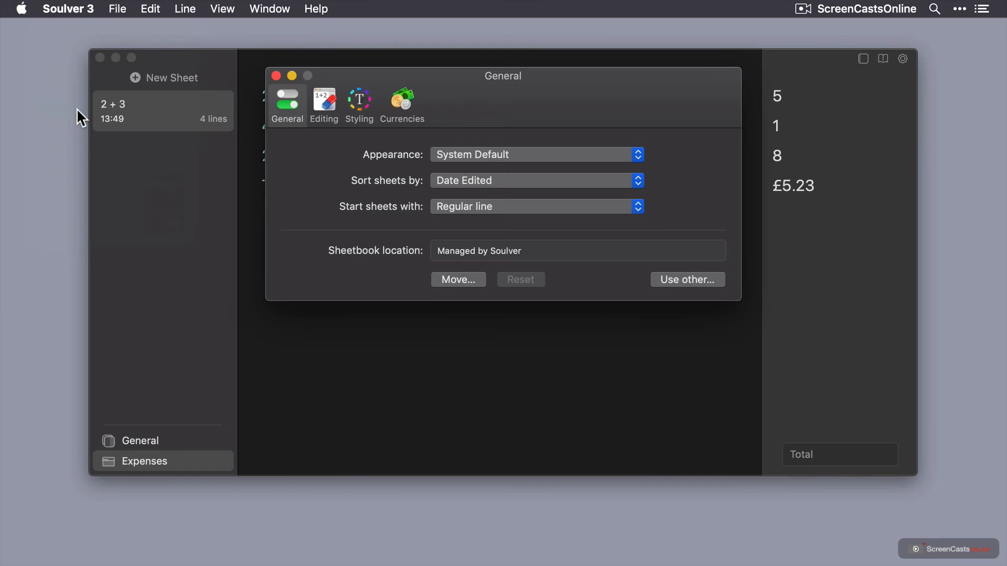